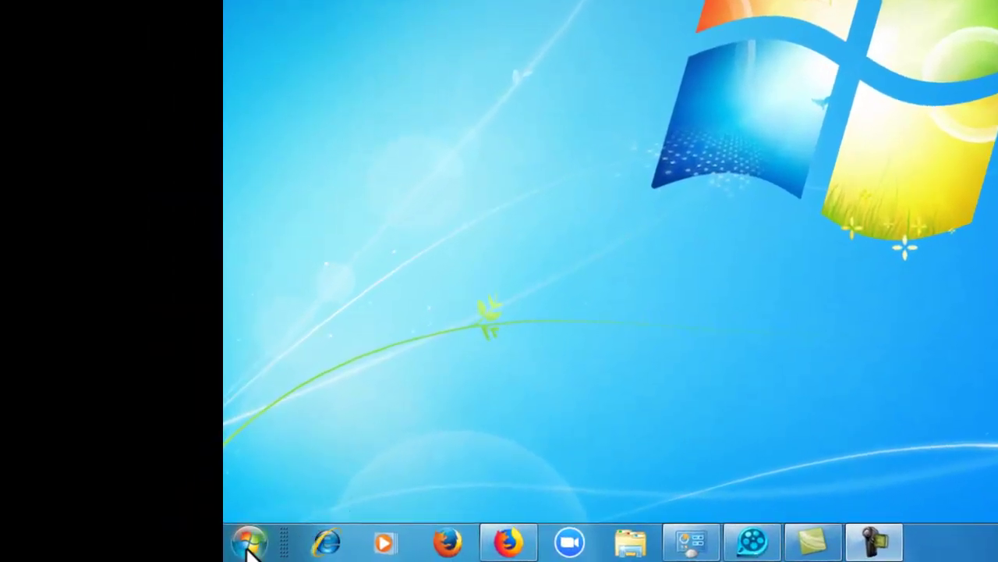
- Browse the installed programs to the Microsoft Office folder, review the applications in it, and close the list
{"action": "left_click", "coordinate": [250, 546]}
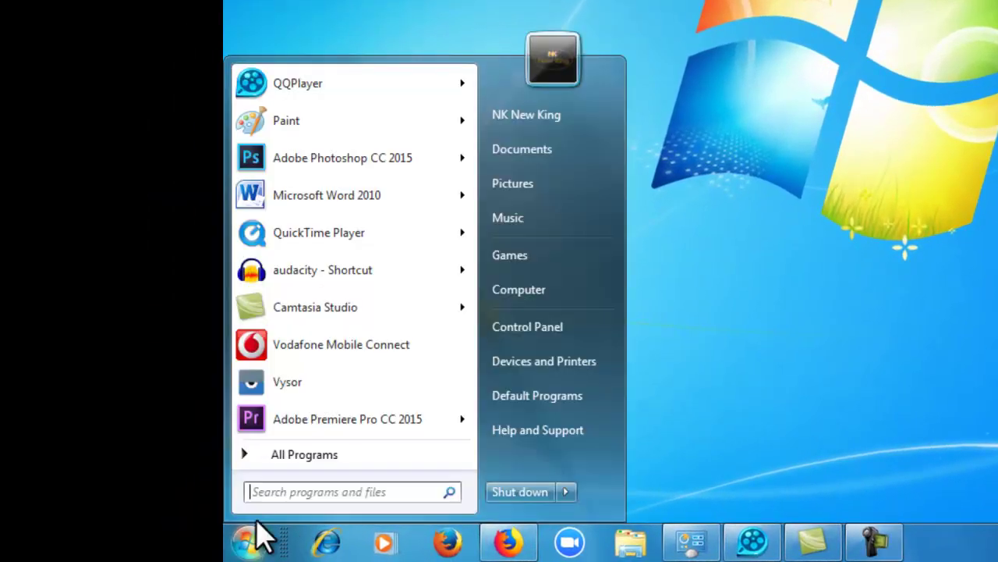
{"action": "left_click", "coordinate": [279, 455]}
{"action": "scroll", "coordinate": [362, 390], "scroll_direction": "down", "scroll_amount": 4}
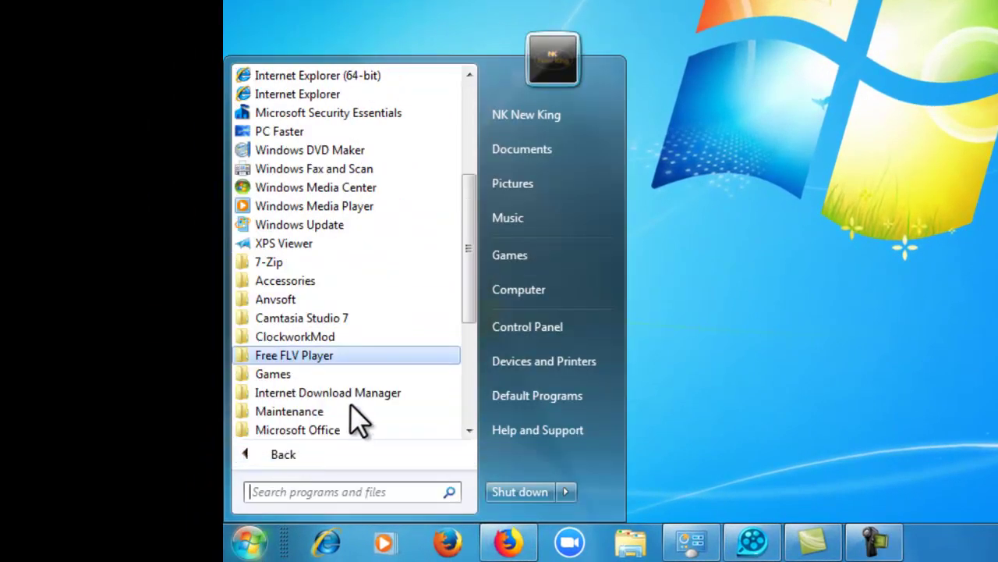
{"action": "scroll", "coordinate": [367, 296], "scroll_direction": "up", "scroll_amount": 3}
{"action": "scroll", "coordinate": [371, 171], "scroll_direction": "up", "scroll_amount": 1}
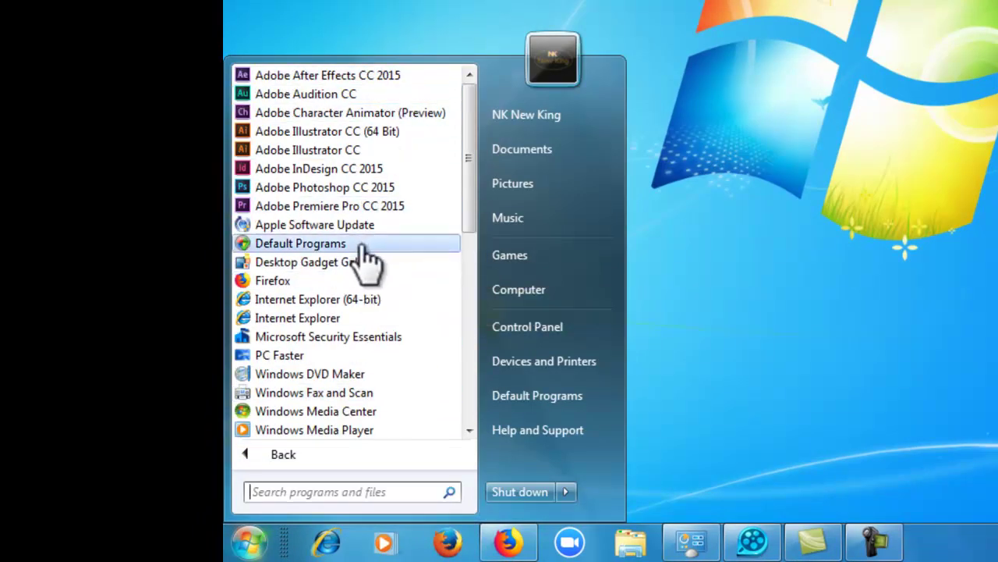
{"action": "scroll", "coordinate": [363, 312], "scroll_direction": "down", "scroll_amount": 3}
{"action": "scroll", "coordinate": [359, 312], "scroll_direction": "down", "scroll_amount": 2}
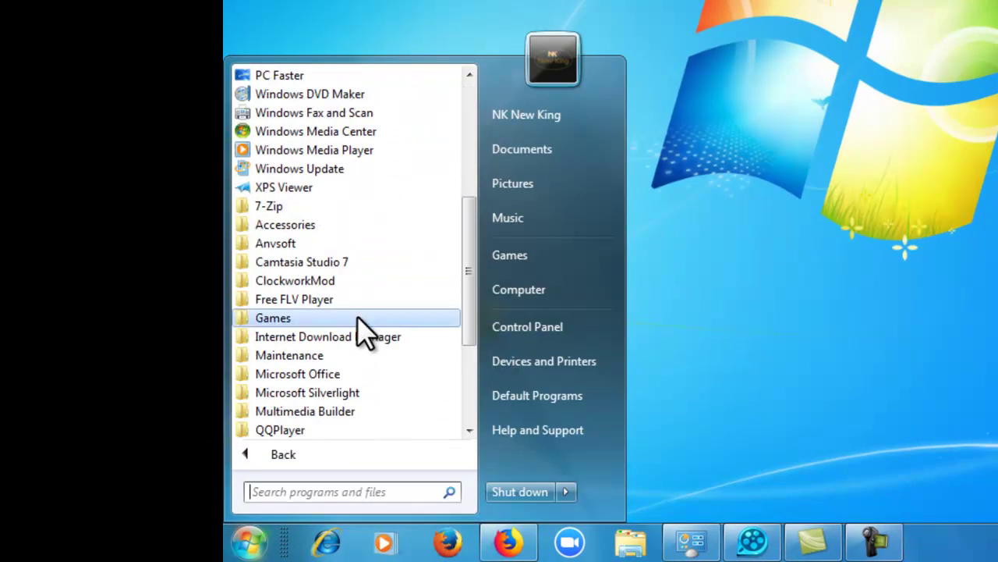
{"action": "scroll", "coordinate": [347, 363], "scroll_direction": "down", "scroll_amount": 3}
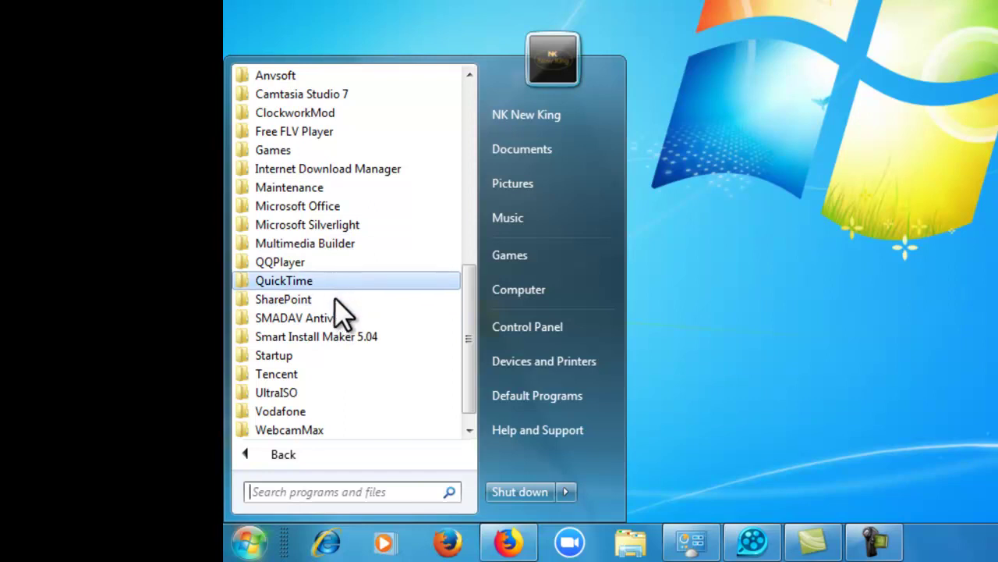
{"action": "left_click", "coordinate": [341, 206]}
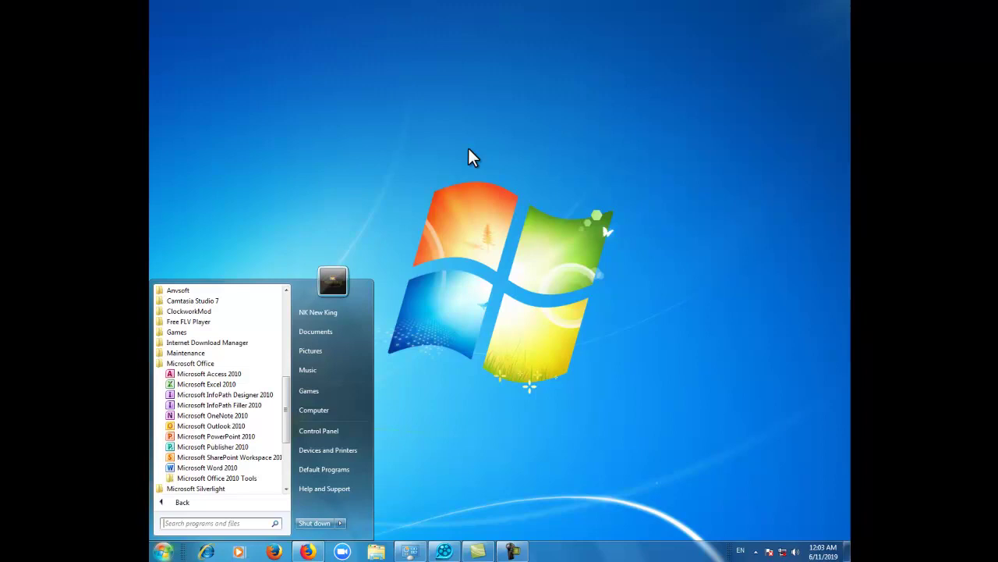
{"action": "left_click", "coordinate": [468, 149]}
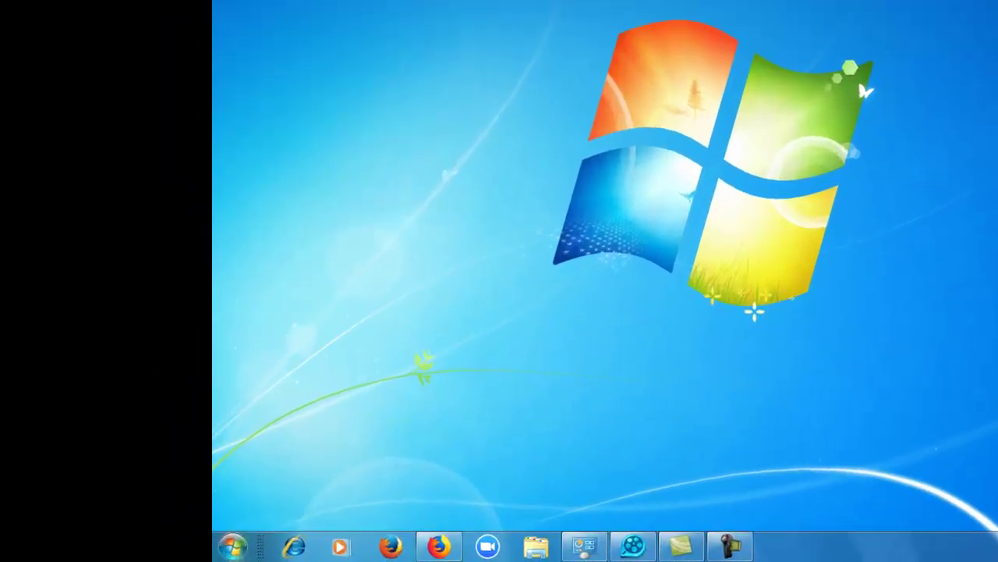
- Open the properties of the Microsoft Word 2010 shortcut in the Microsoft Office program folder
{"action": "key", "text": "super"}
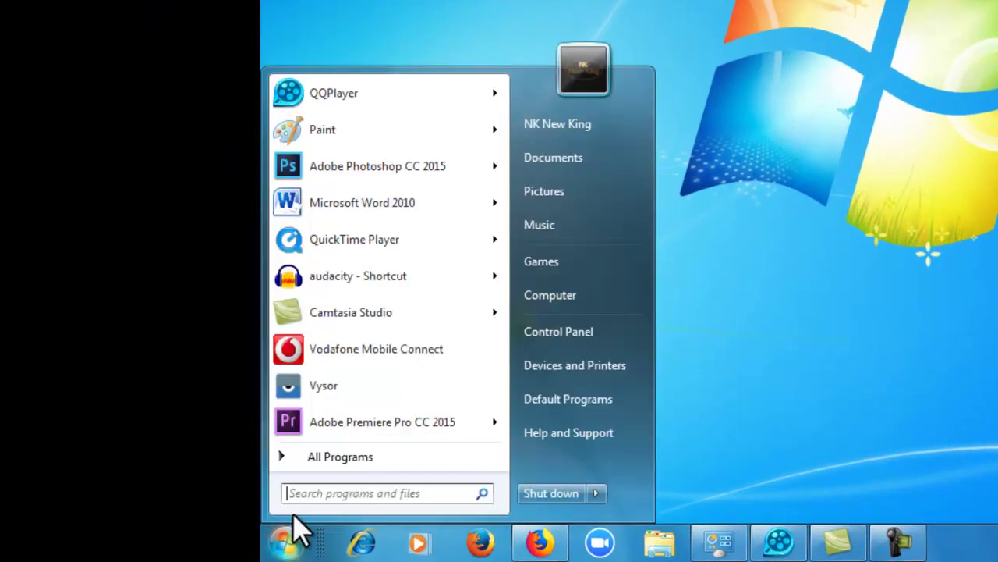
{"action": "left_click", "coordinate": [312, 452]}
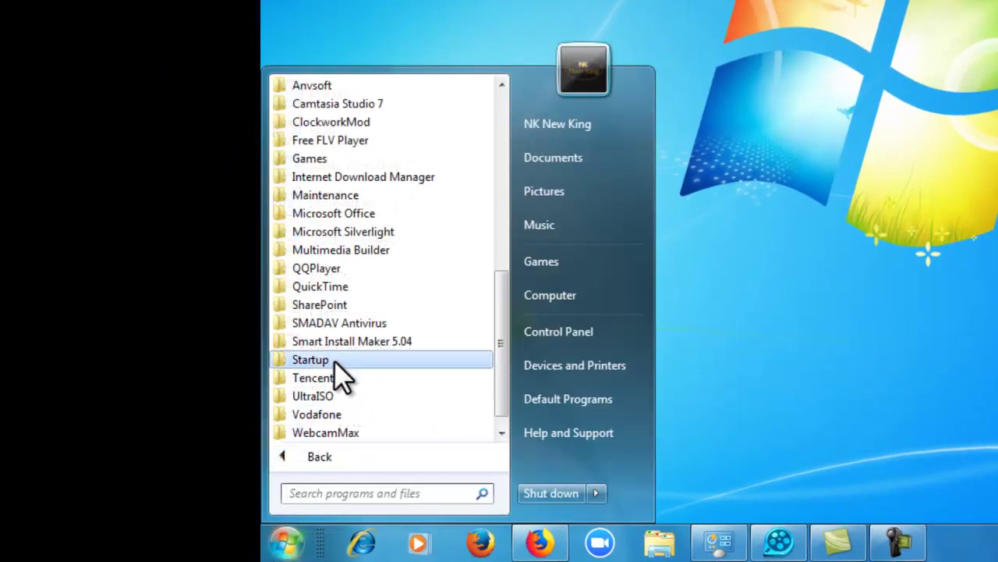
{"action": "left_click", "coordinate": [379, 197]}
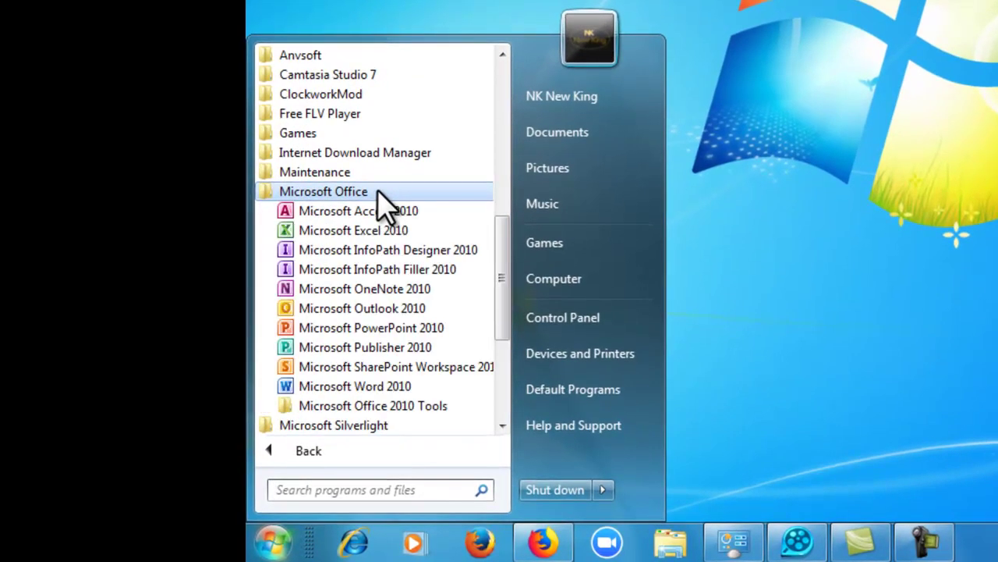
{"action": "right_click", "coordinate": [361, 386]}
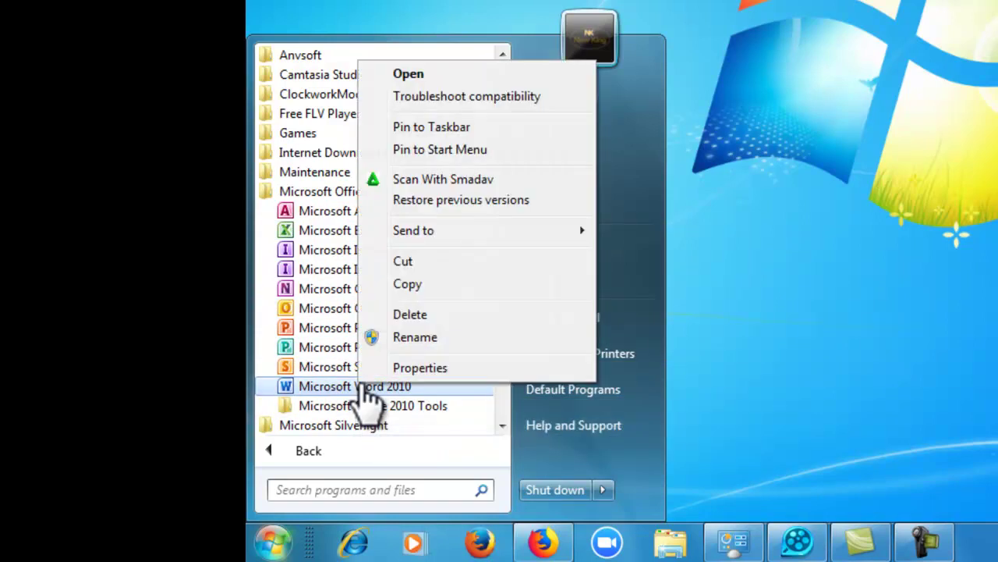
{"action": "left_click", "coordinate": [418, 370]}
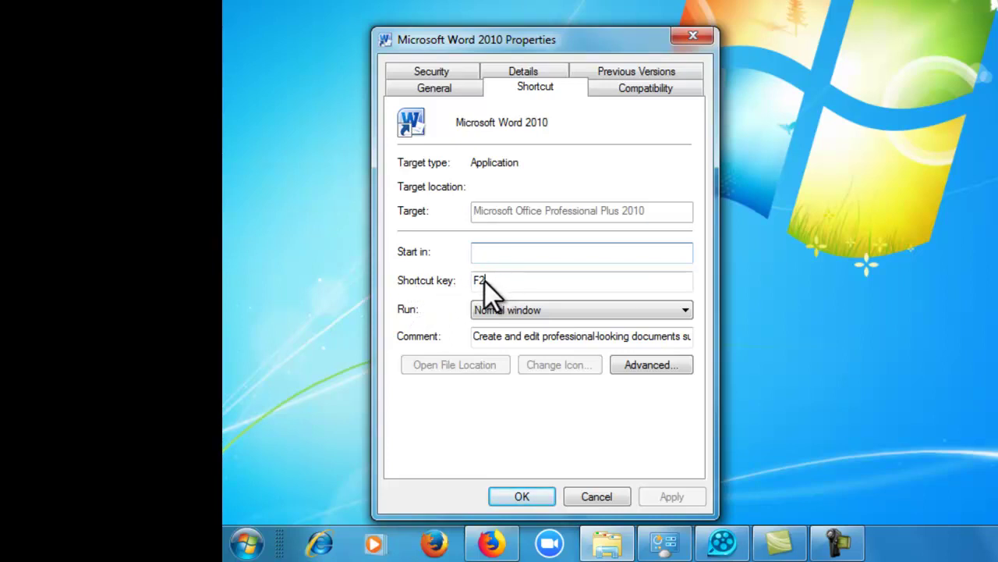
- Clear the existing shortcut key assignment in the Word 2010 shortcut properties
{"action": "left_click", "coordinate": [485, 280]}
{"action": "key", "text": "BackSpace"}
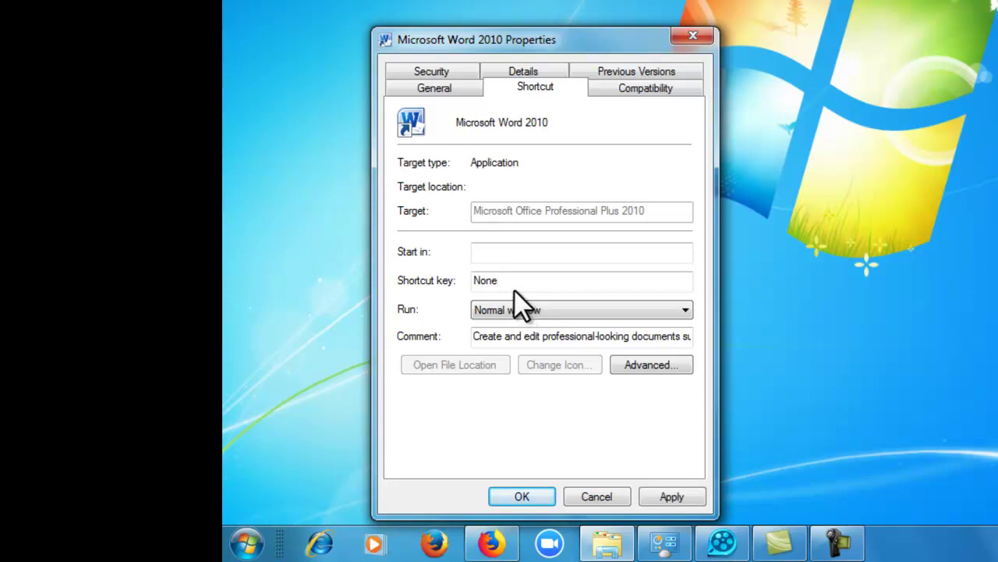
{"action": "left_click", "coordinate": [479, 255]}
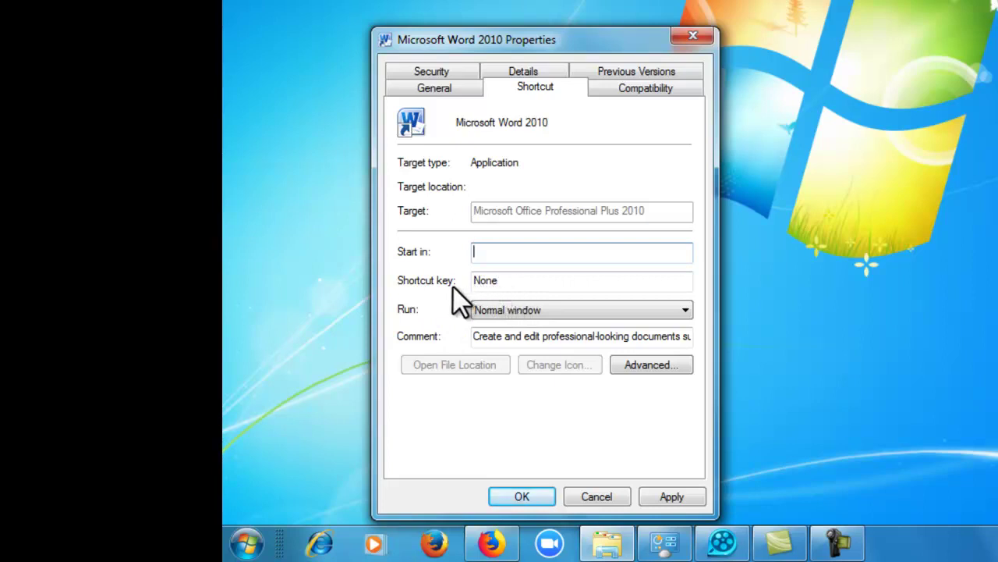
- Try to assign Ctrl+Alt+E as Word's shortcut key, and close the Excel window and its activation dialog
{"action": "left_click", "coordinate": [494, 280]}
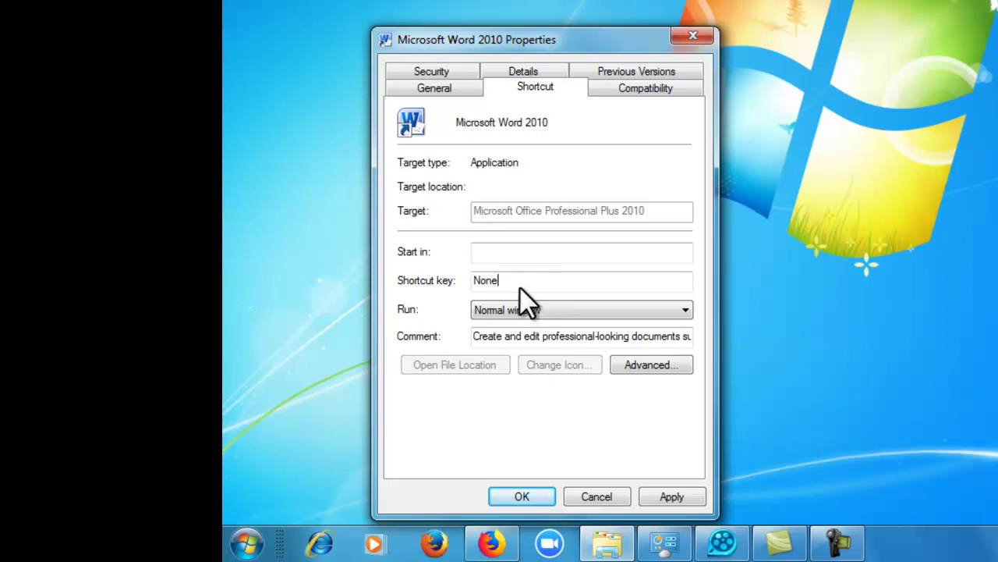
{"action": "key", "text": "ctrl+alt+e"}
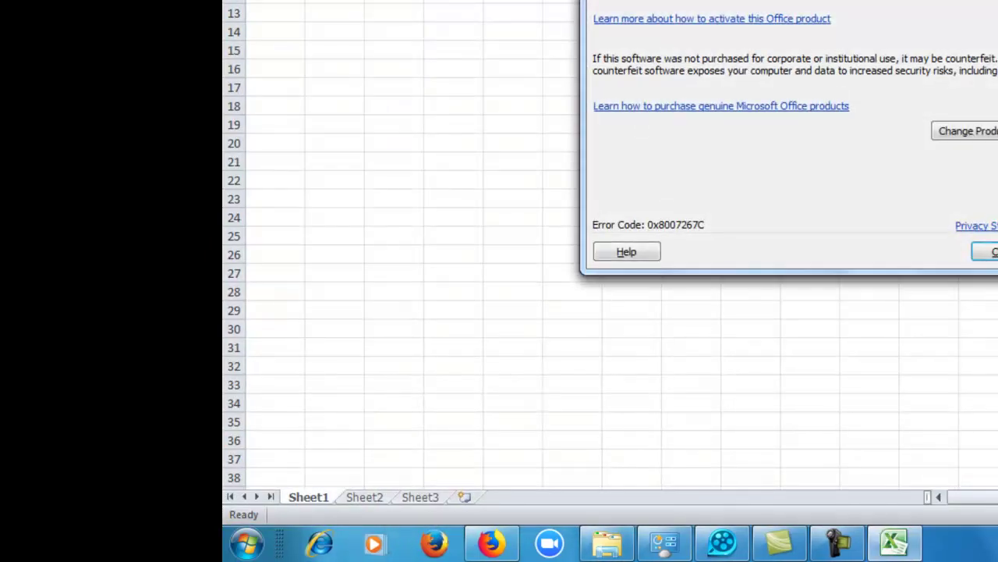
{"action": "key", "text": "Return"}
{"action": "key", "text": "alt+F4"}
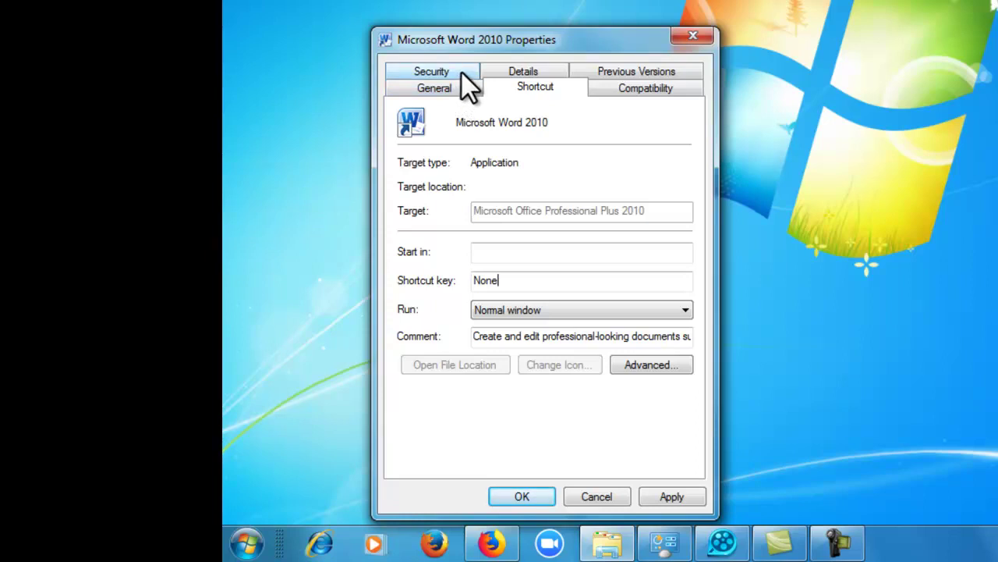
- Assign F7 as the shortcut key for Word 2010 and save the change with administrator permission
{"action": "key", "text": "F7"}
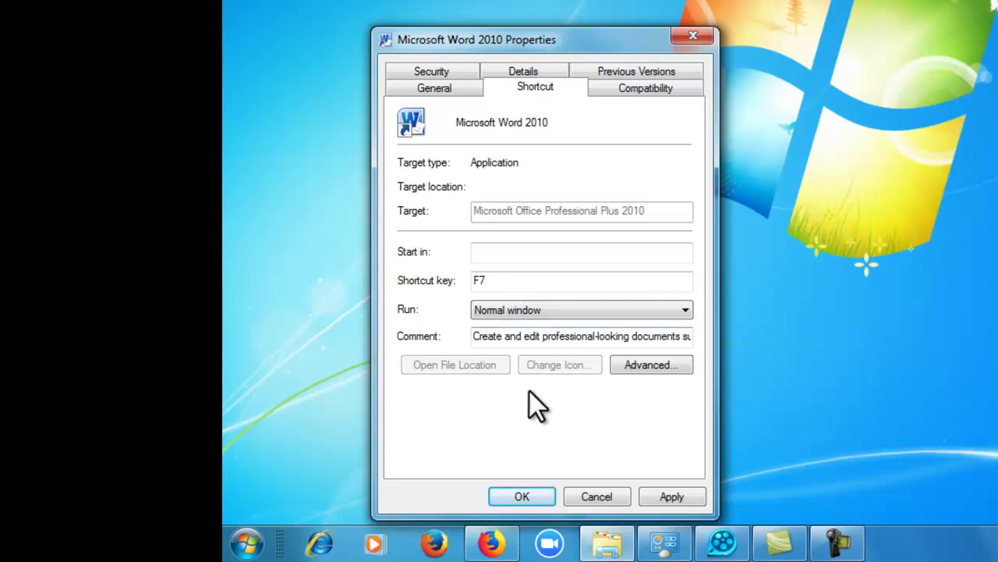
{"action": "left_click", "coordinate": [520, 492]}
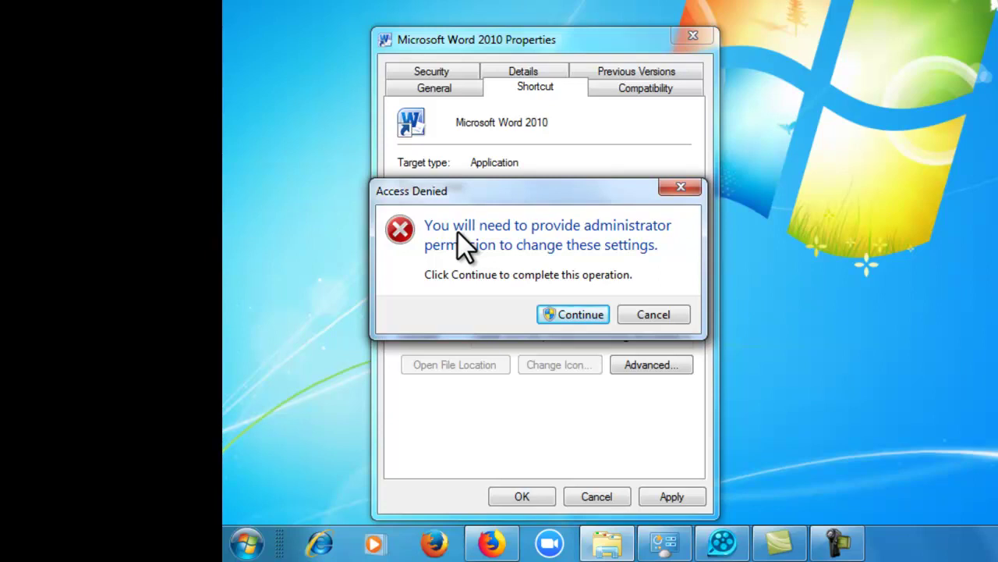
{"action": "left_click", "coordinate": [555, 310]}
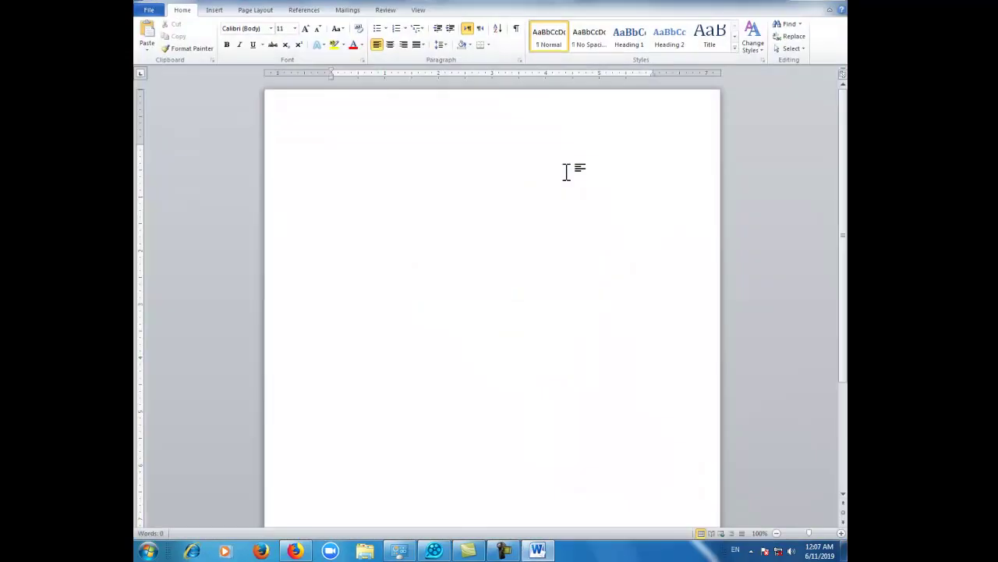
- Dismiss the Office activation wizard and close the Word window launched to test the F7 shortcut
{"action": "left_click", "coordinate": [601, 375]}
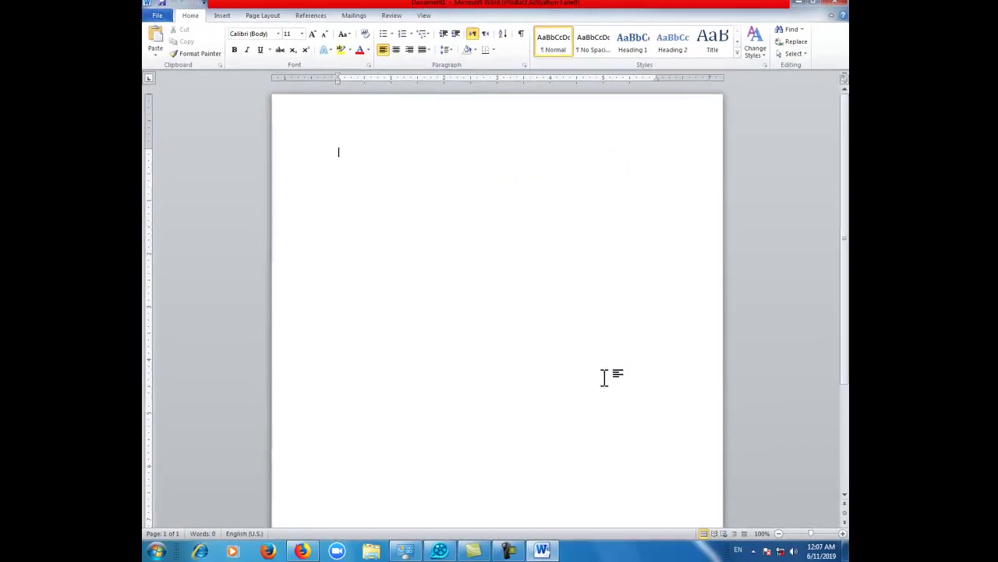
{"action": "left_click", "coordinate": [838, 11]}
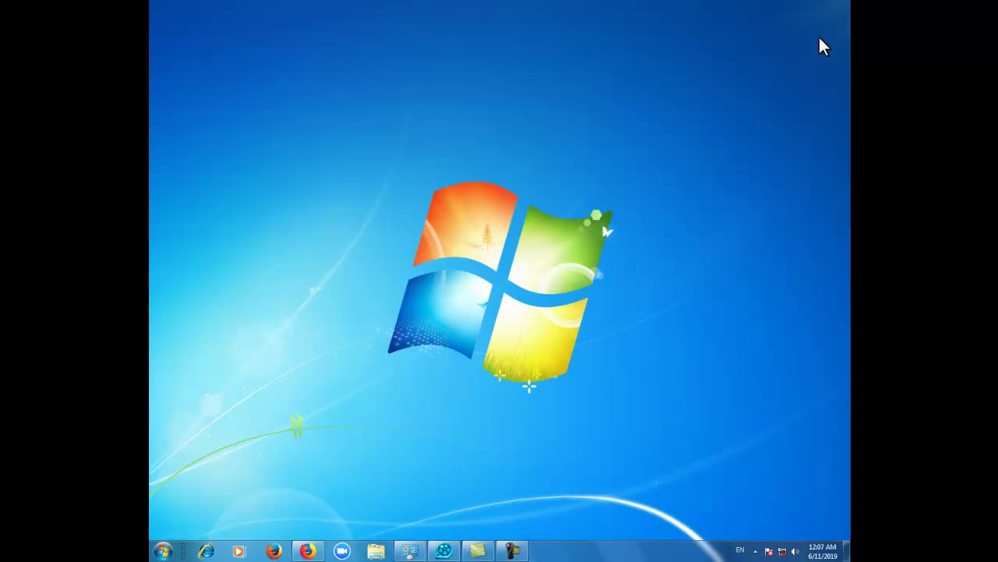
- Open the Computer window, test Word's F7 shortcut from it, and close Word and the Computer window
{"action": "key", "text": "super+e"}
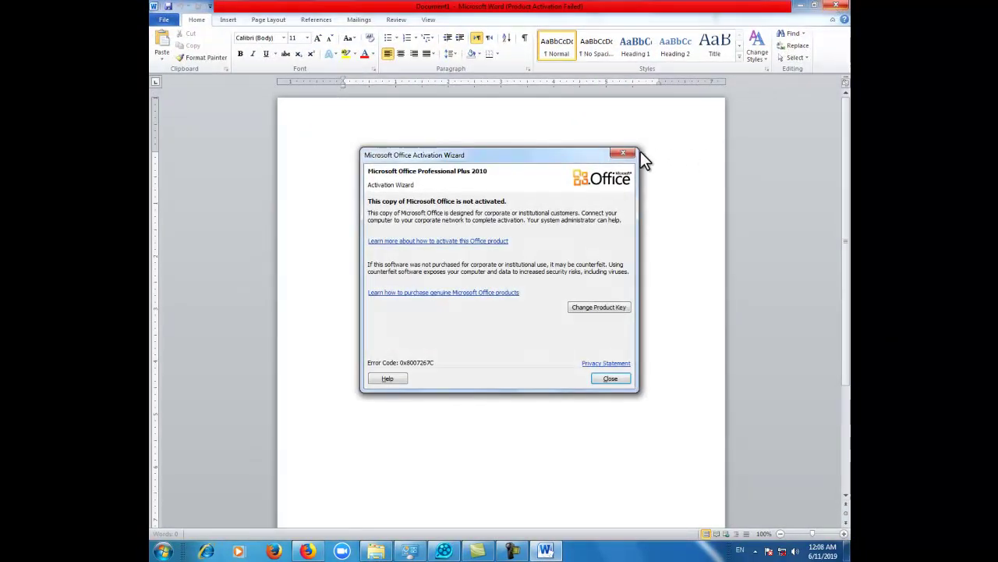
{"action": "left_click", "coordinate": [620, 154]}
{"action": "left_click", "coordinate": [839, 6]}
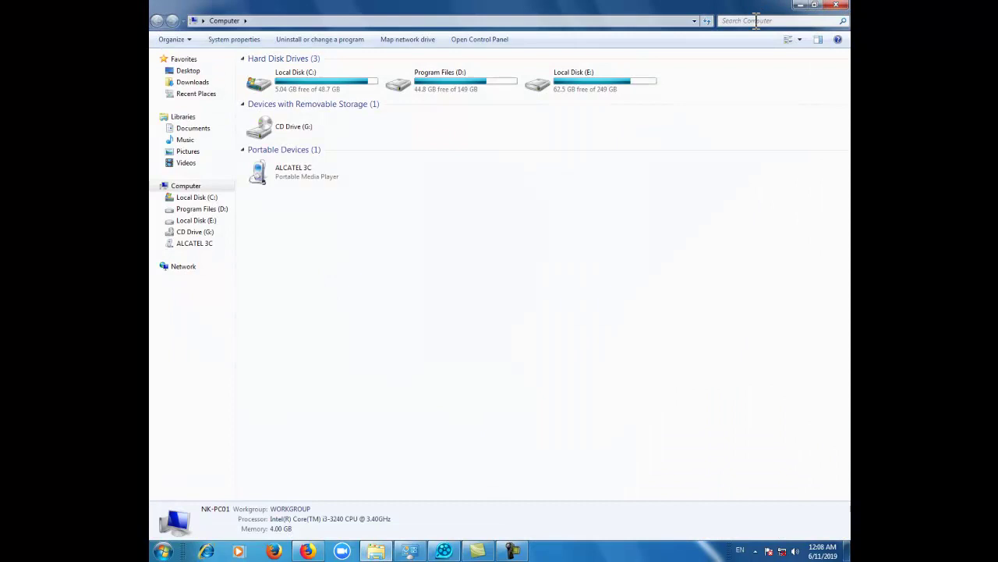
{"action": "left_click", "coordinate": [836, 5]}
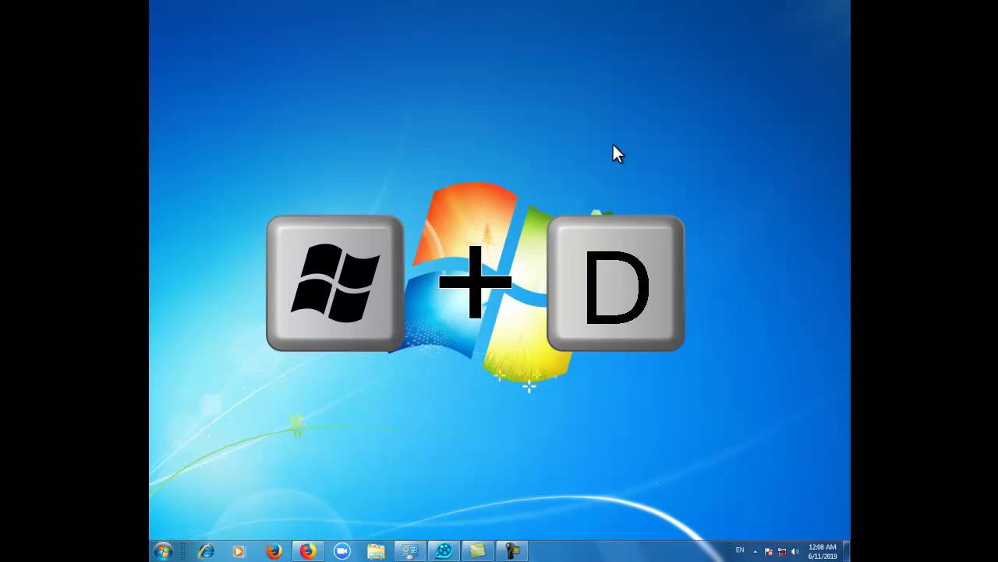
- Show the desktop, launch Word with its F7 shortcut, and dismiss the activation wizard
{"action": "key", "text": "super+d"}
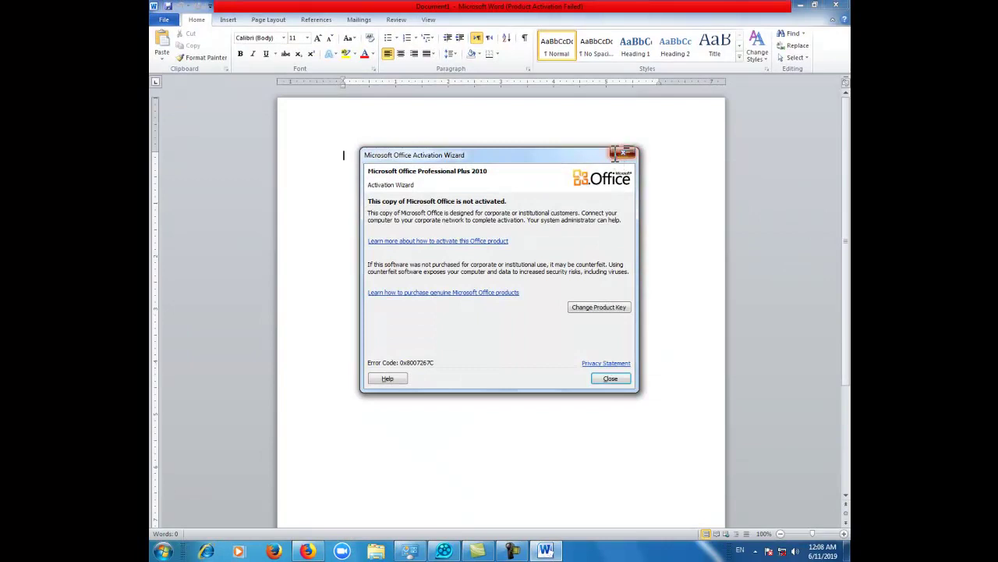
{"action": "left_click", "coordinate": [624, 153]}
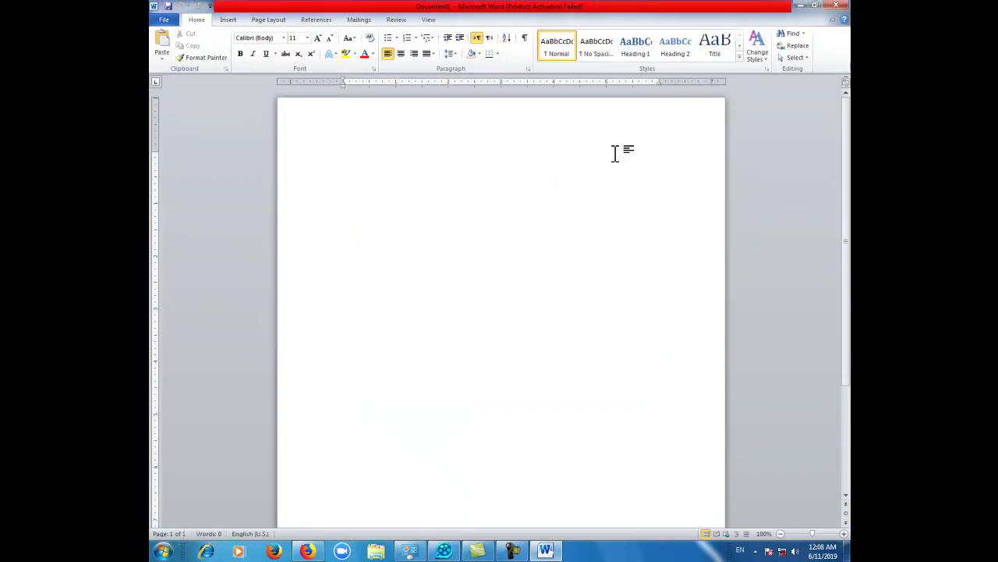